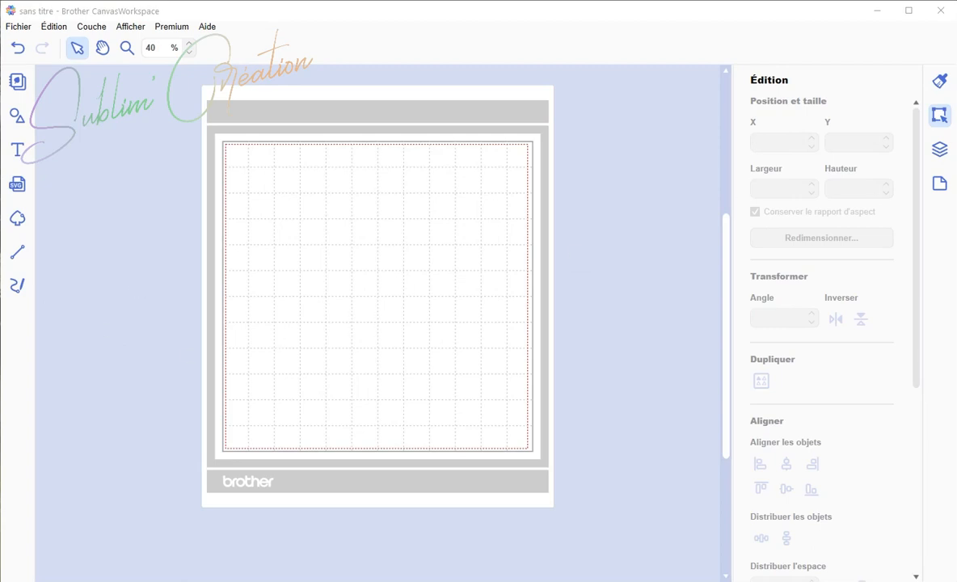
Step: Switch to the browser and open the Noël category of the forum's creations and sharing section
key("alt+Tab")
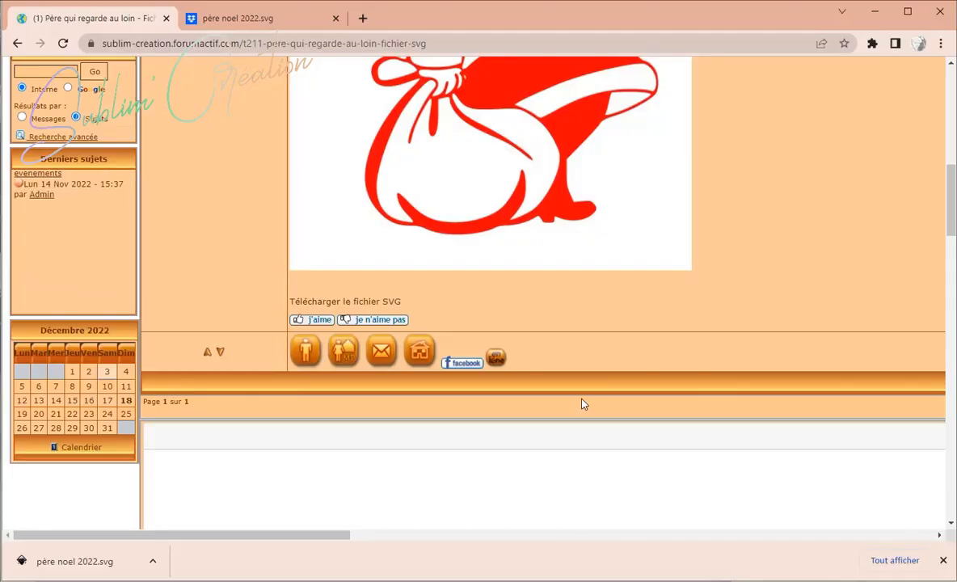
scroll(584, 403, "up", 5)
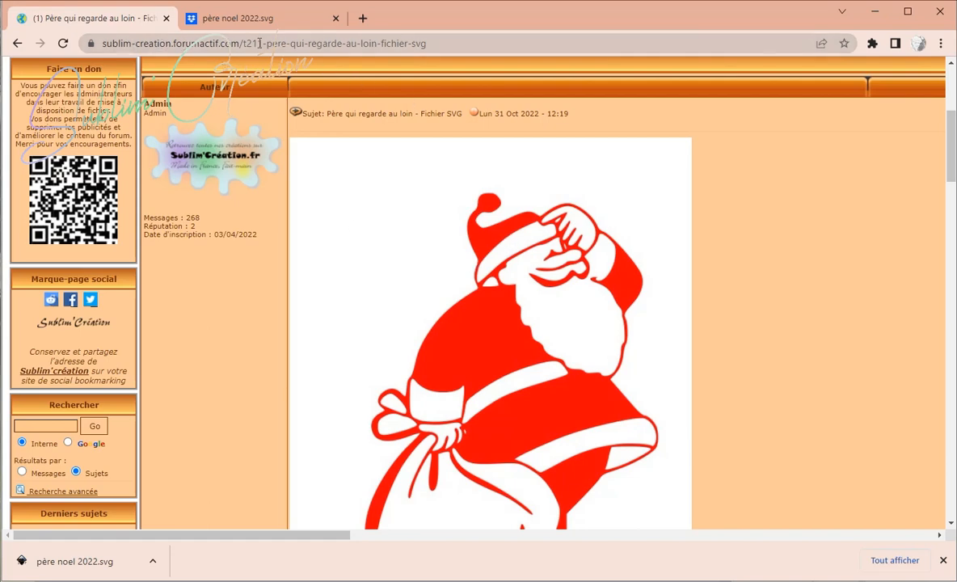
scroll(359, 339, "up", 3)
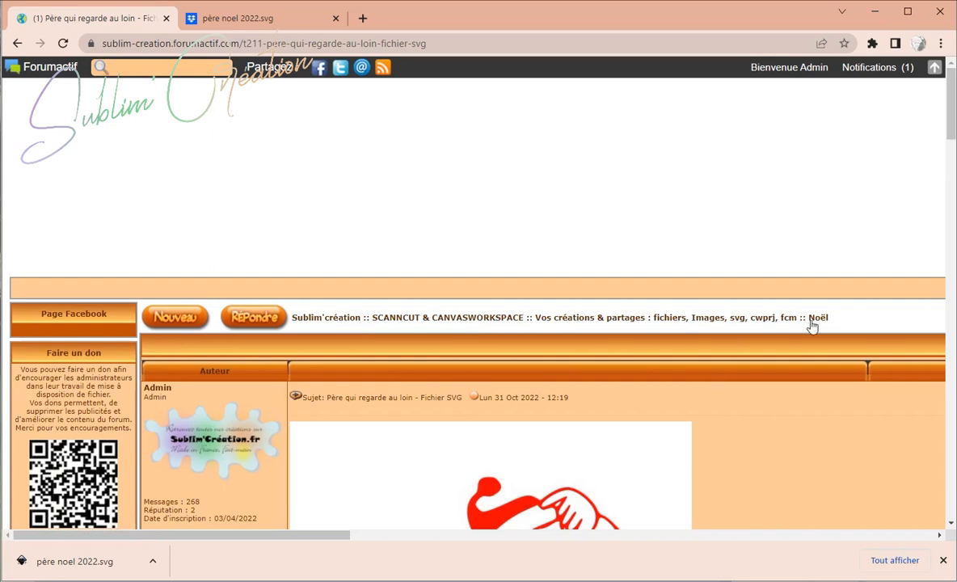
left_click(746, 325)
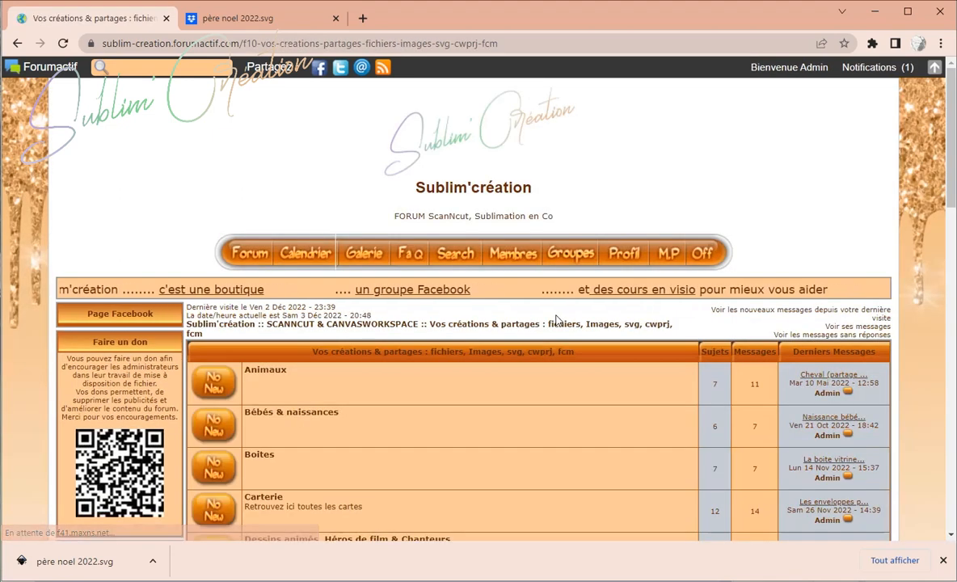
scroll(278, 227, "down", 3)
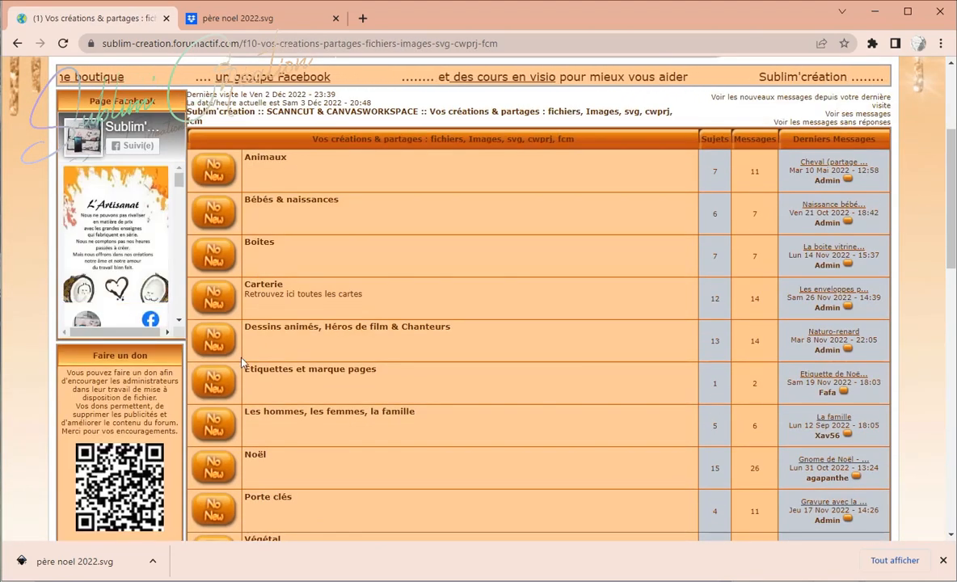
left_click(255, 455)
Step: Open the 'Père qui regarde au loin - Fichier SVG' topic from the Noël topic list
scroll(258, 462, "down", 3)
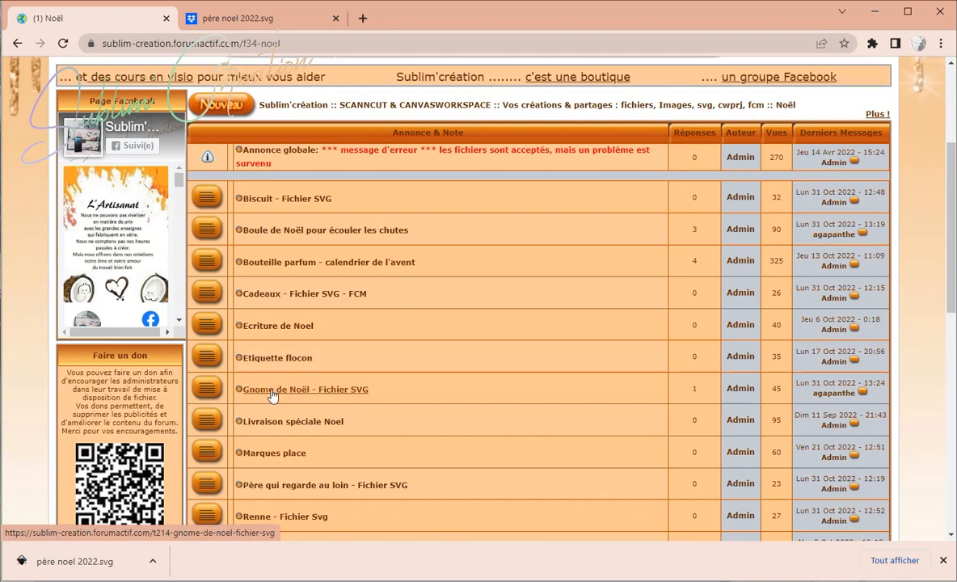
scroll(272, 395, "down", 1)
scroll(272, 395, "down", 2)
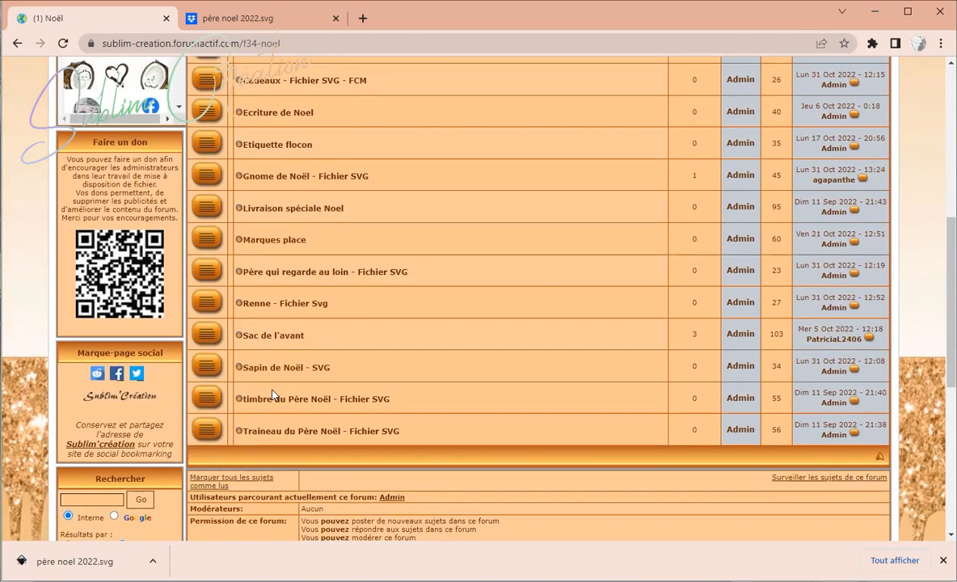
scroll(272, 395, "up", 1)
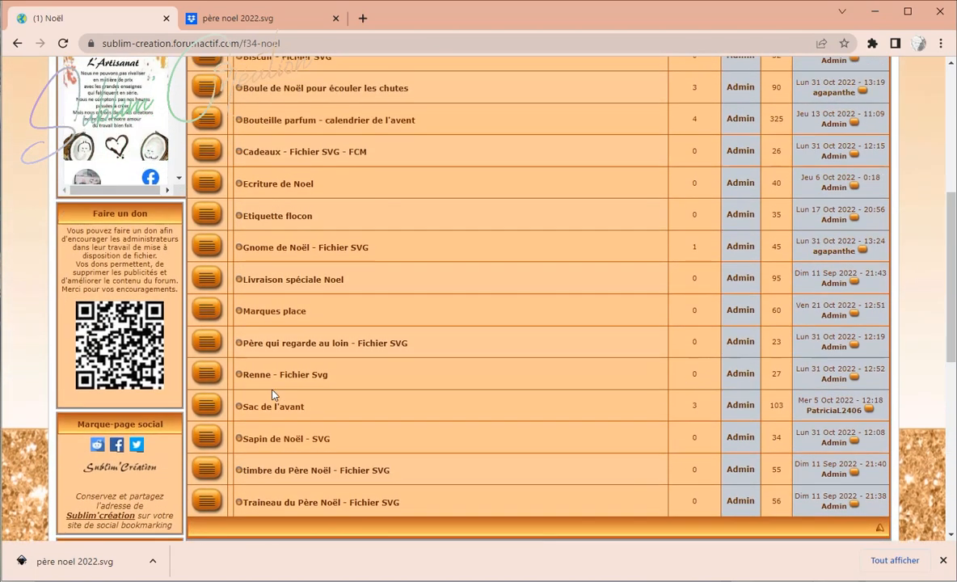
left_click(285, 344)
Step: Follow the topic's SVG download link and download père noel 2022.svg from Dropbox
scroll(285, 349, "down", 3)
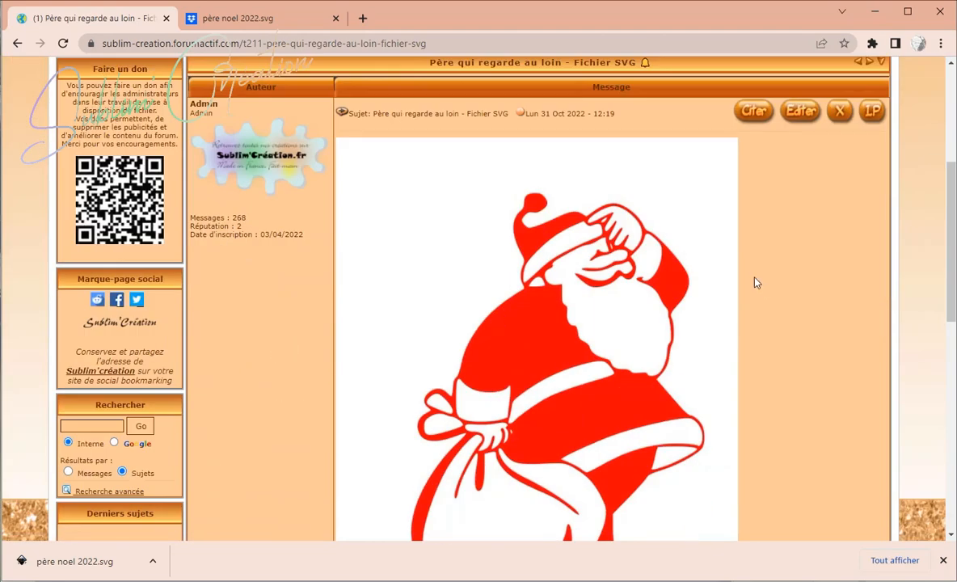
scroll(572, 236, "down", 4)
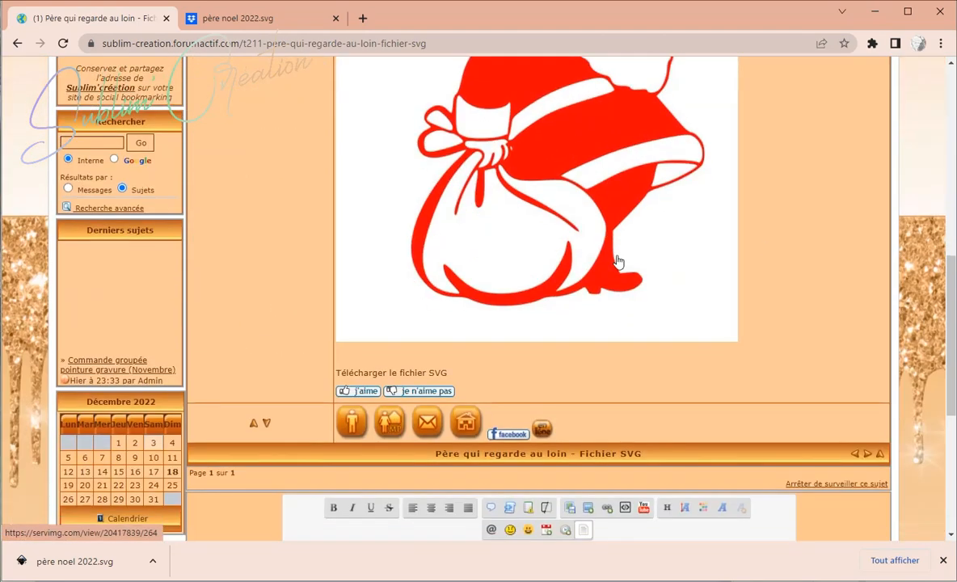
left_click(367, 374)
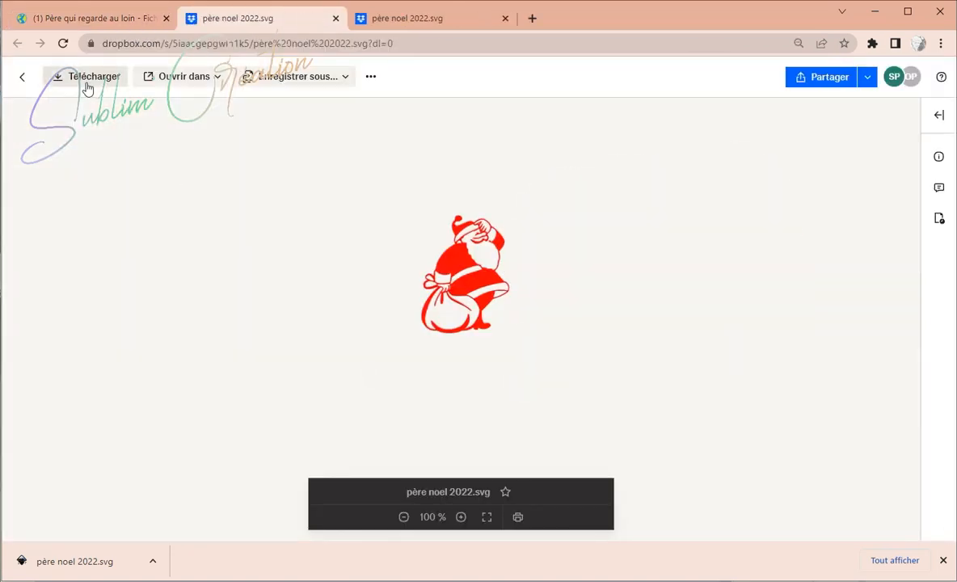
left_click(87, 83)
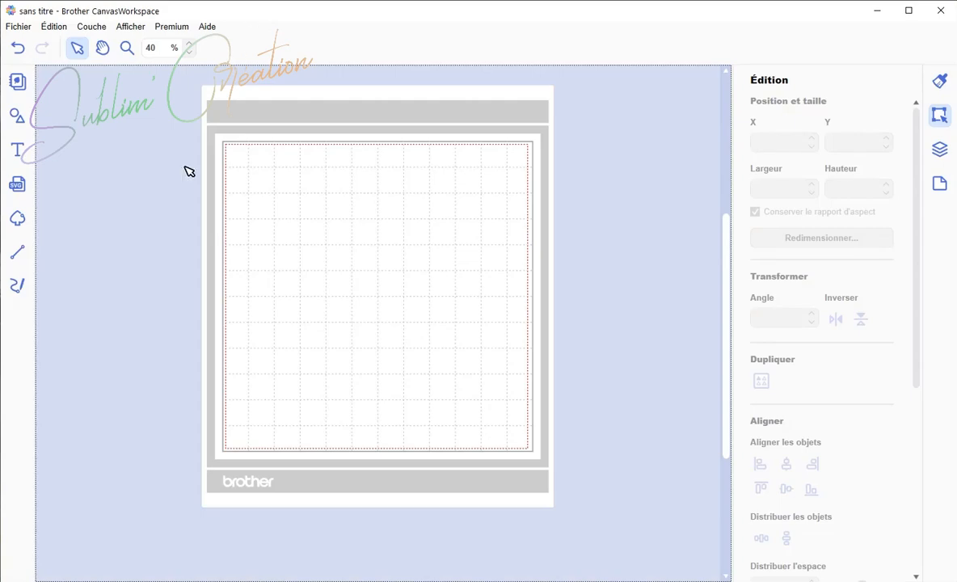
Step: Import père noel 2022.svg from the Téléchargements folder onto the mat
left_click(17, 185)
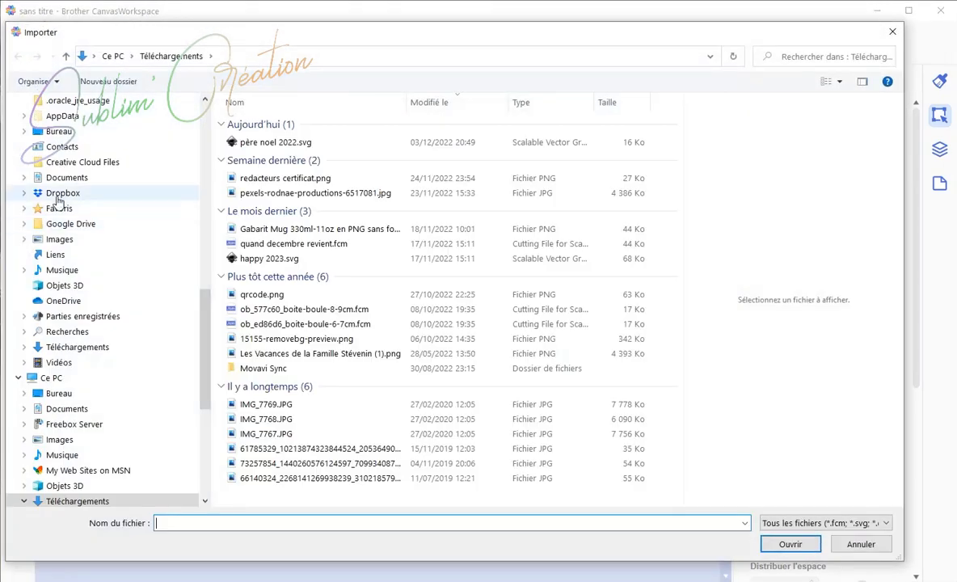
scroll(77, 242, "up", 7)
scroll(71, 240, "up", 6)
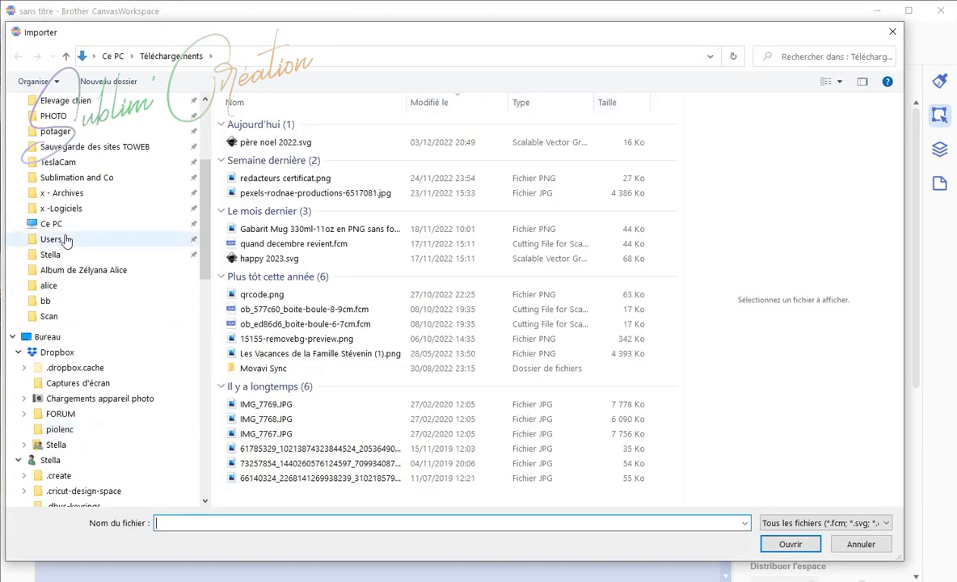
left_click(91, 186)
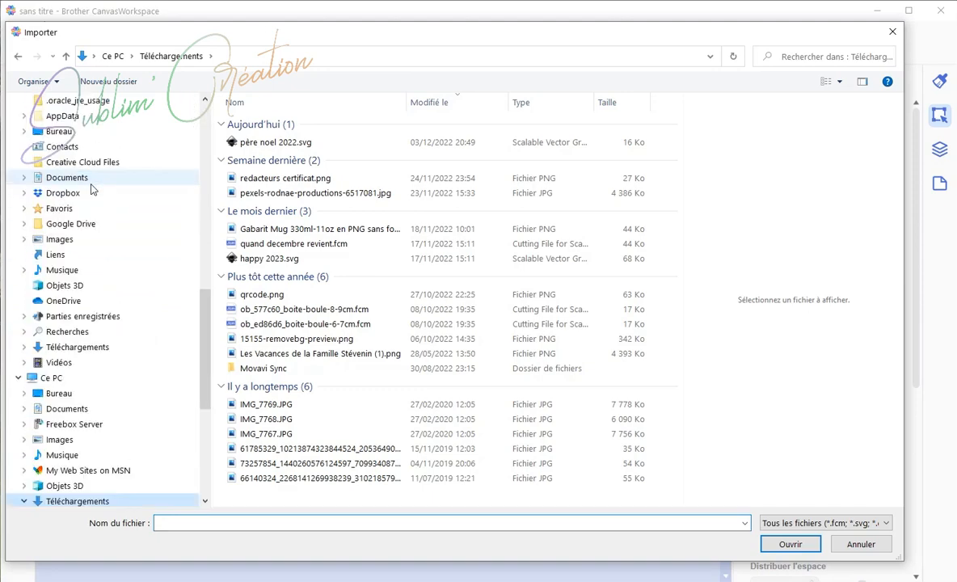
left_click(275, 142)
left_click(809, 550)
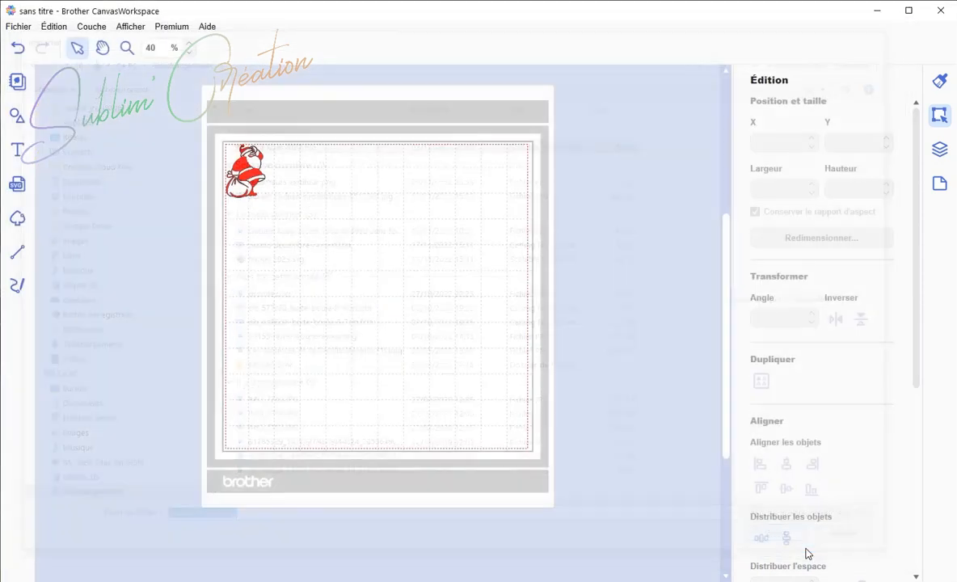
Step: Enlarge the Santa to about 193 × 261 mm and set its line colour to transparent
left_click_drag(149, 88, 423, 390)
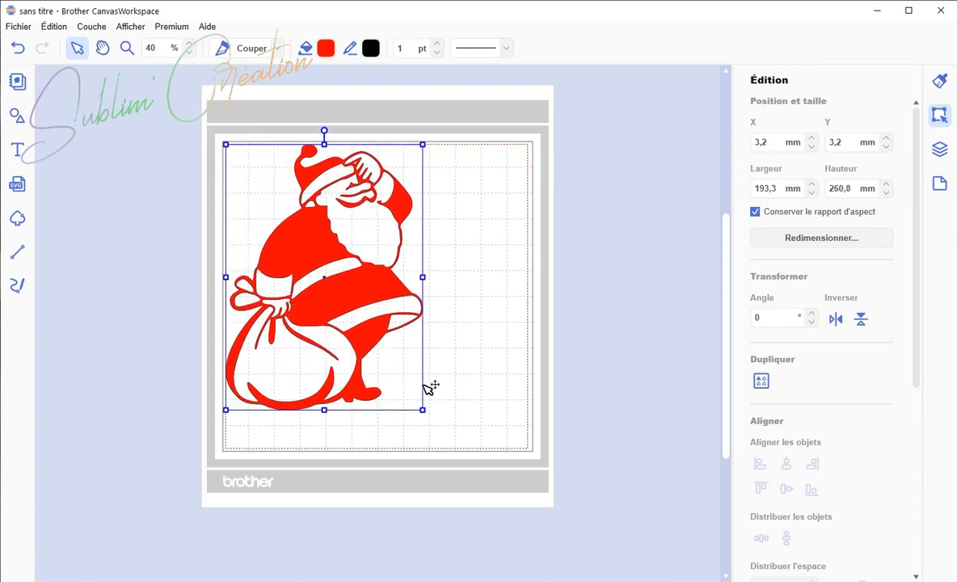
left_click(372, 49)
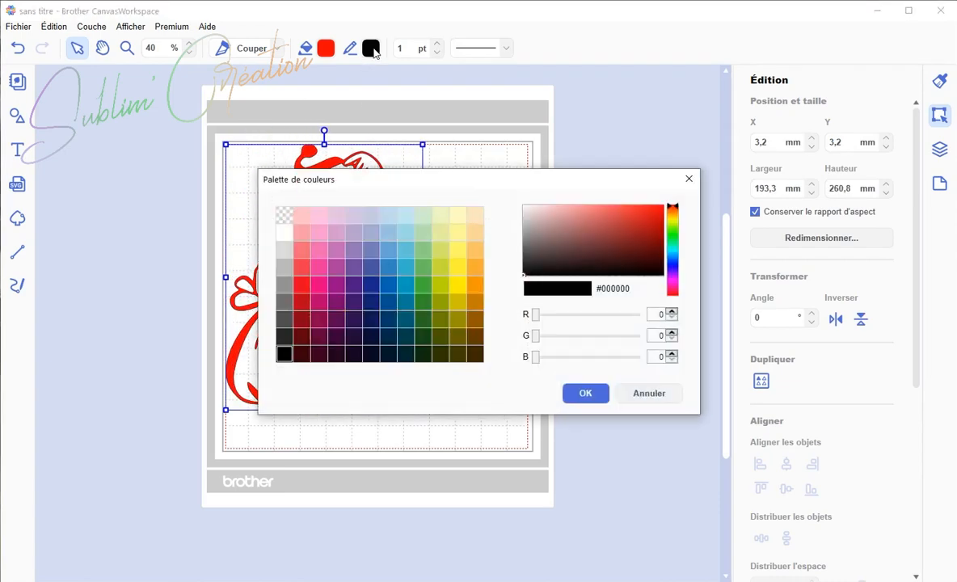
left_click(284, 215)
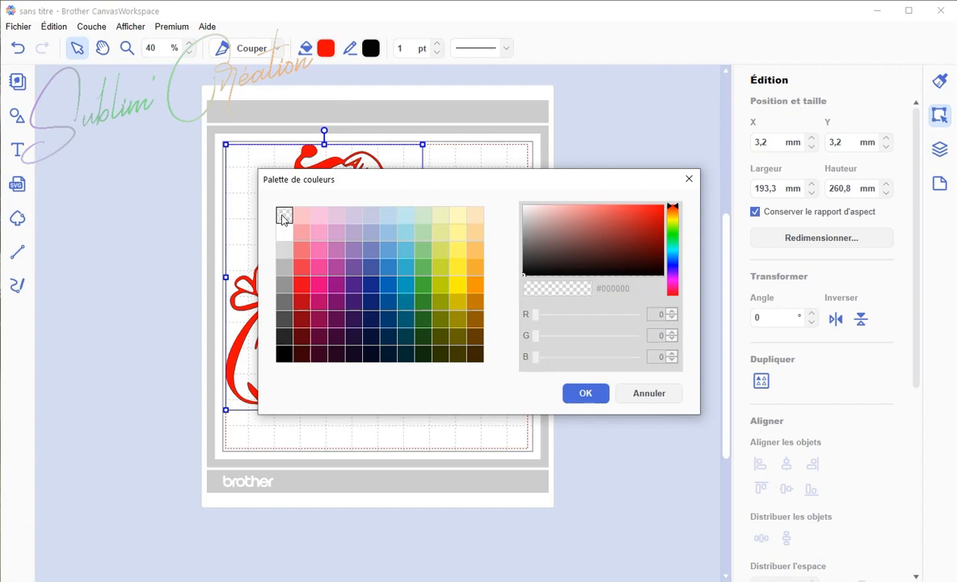
left_click(596, 394)
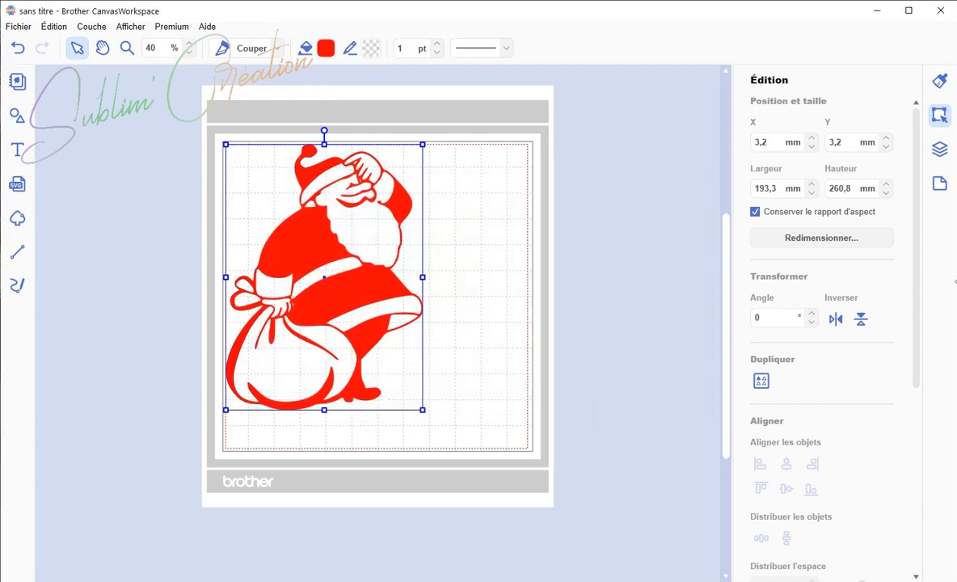
Step: Create an outward offset line with rounded corners around only the outer contour of the Santa
scroll(812, 408, "down", 2)
scroll(811, 410, "down", 4)
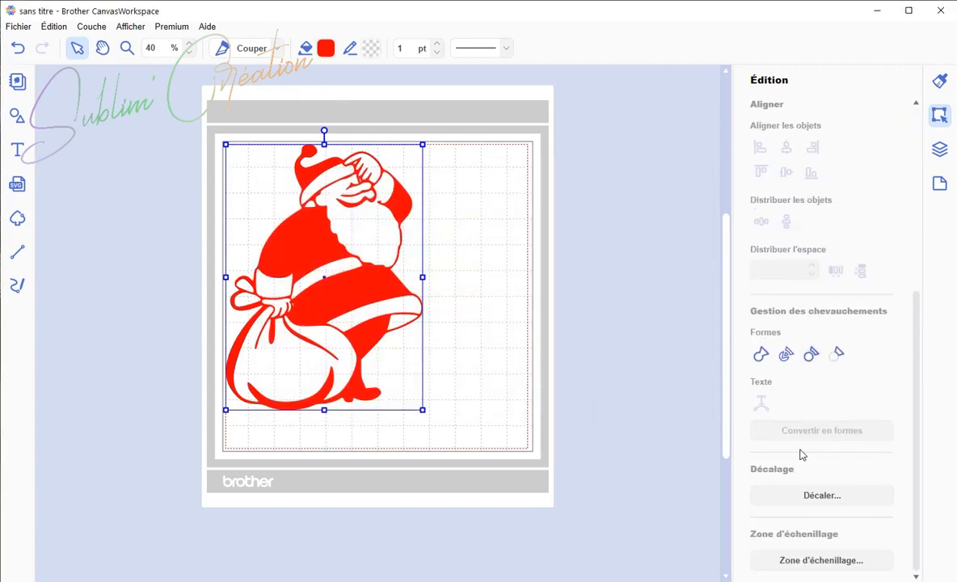
left_click(823, 498)
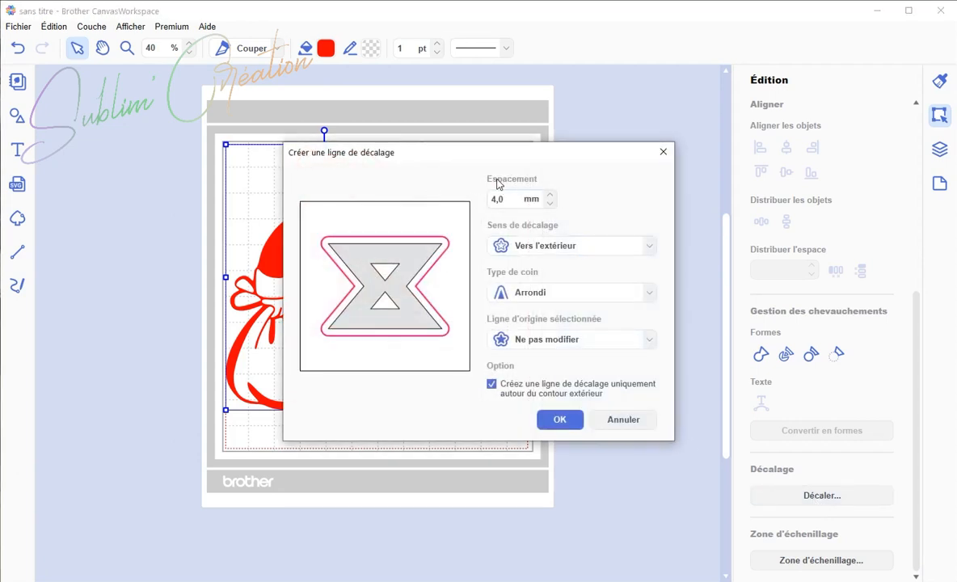
left_click(550, 194)
left_click(550, 194)
left_click(560, 421)
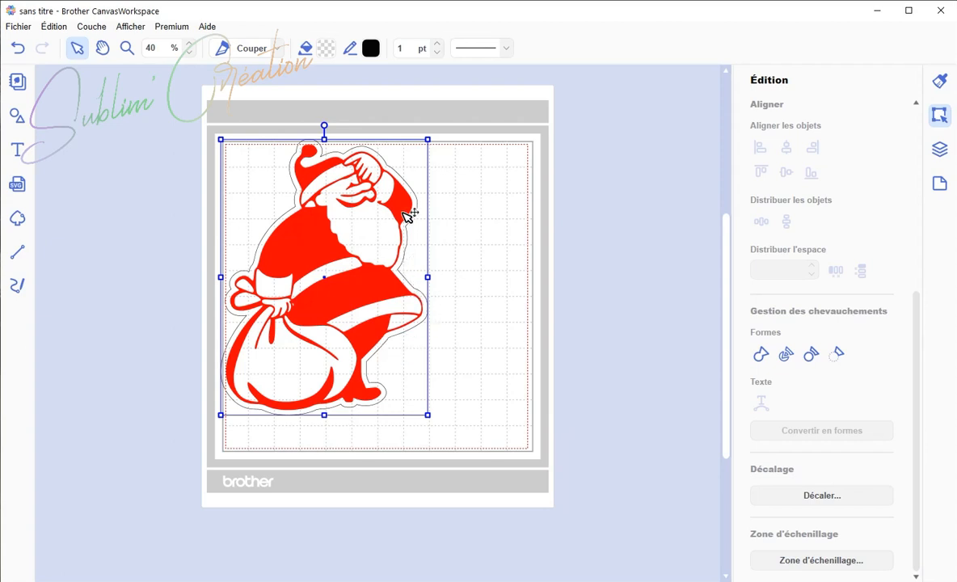
Step: Drag the offset line to the right, away from the Santa, and deselect it
left_click(457, 232)
left_click_drag(338, 239, 565, 233)
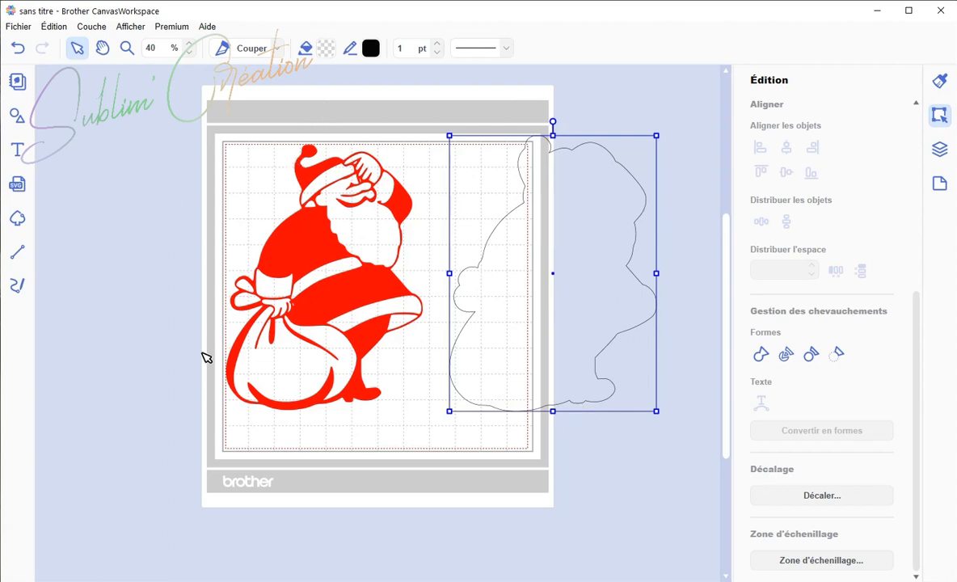
left_click(163, 272)
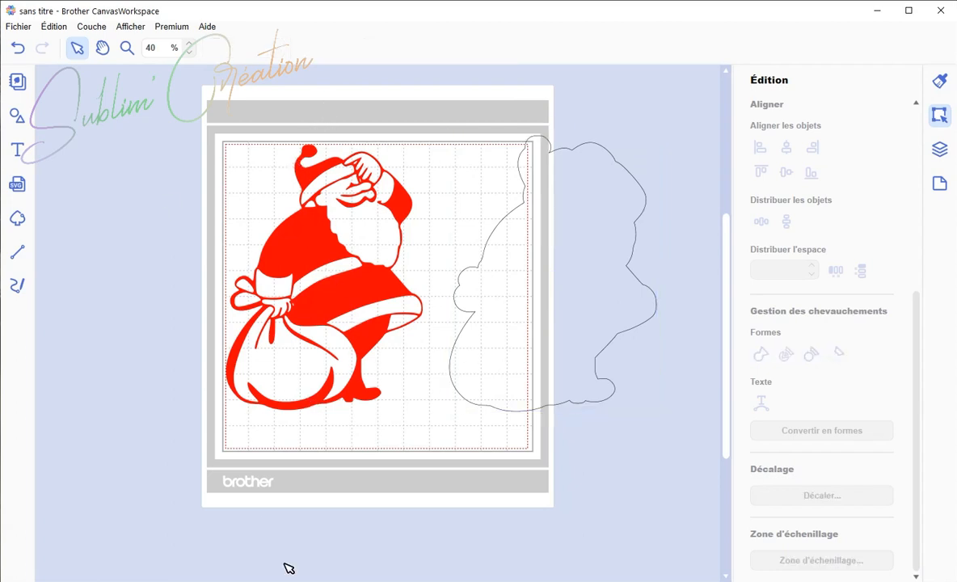
Step: Select both the Santa and its offset line and align them on the middle
left_click_drag(212, 125, 599, 453)
left_click(785, 173)
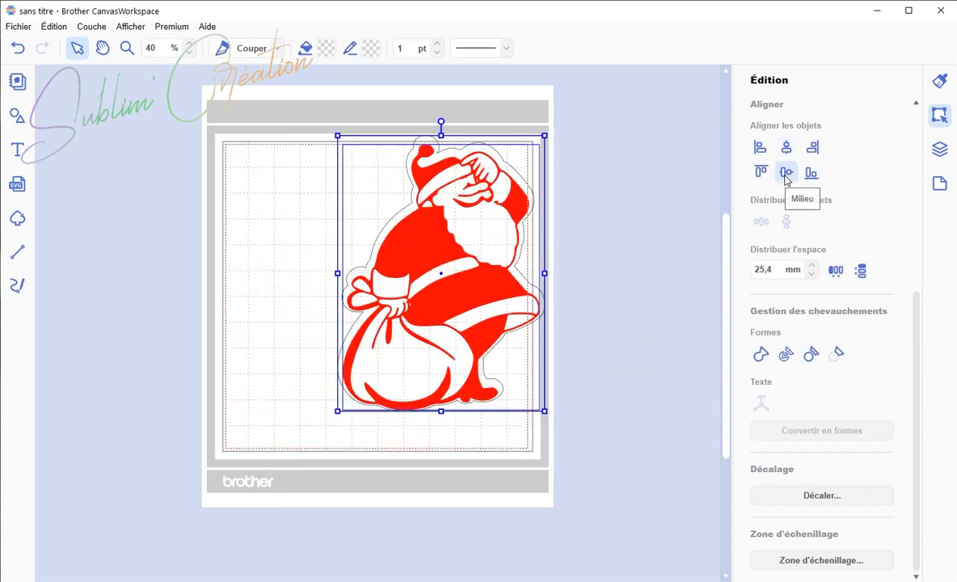
left_click(785, 174)
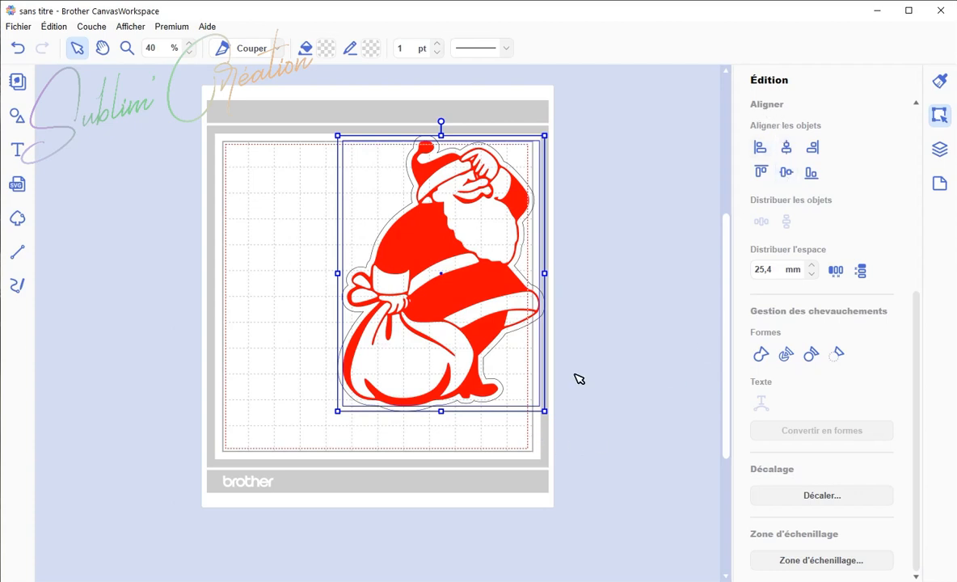
Step: Shrink the Santa with its offset to about 111 × 149 mm and move it to the mat's upper-left area
left_click(940, 151)
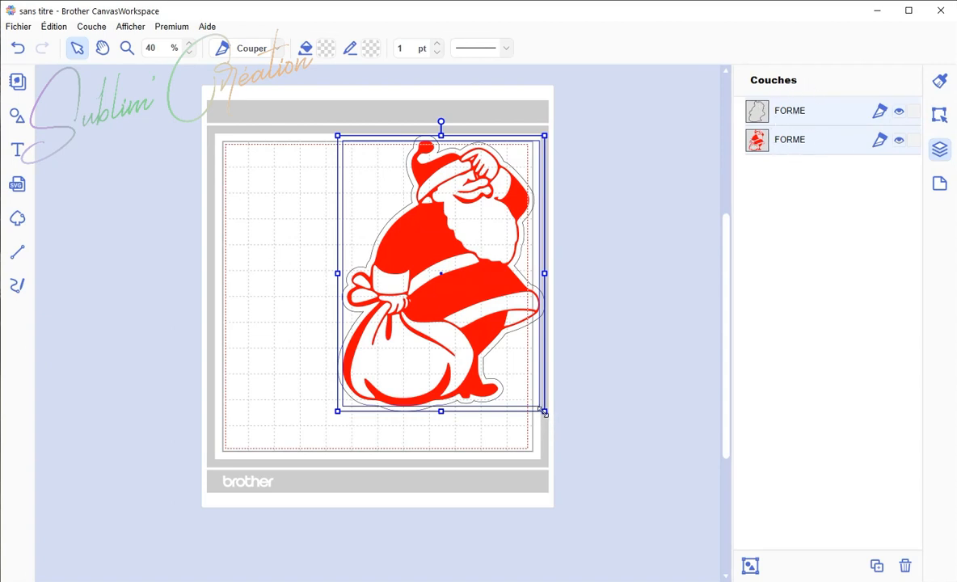
left_click_drag(545, 411, 440, 305)
left_click_drag(384, 225, 275, 235)
mouse_move(329, 282)
left_mouse_down()
mouse_move(347, 304)
mouse_move(326, 283)
left_mouse_up()
left_click(790, 257)
left_click_drag(271, 208, 277, 211)
key("ctrl+z")
Step: Select the Santa's layer and review its position and size in the edit panel
left_click(323, 207)
left_click(763, 143)
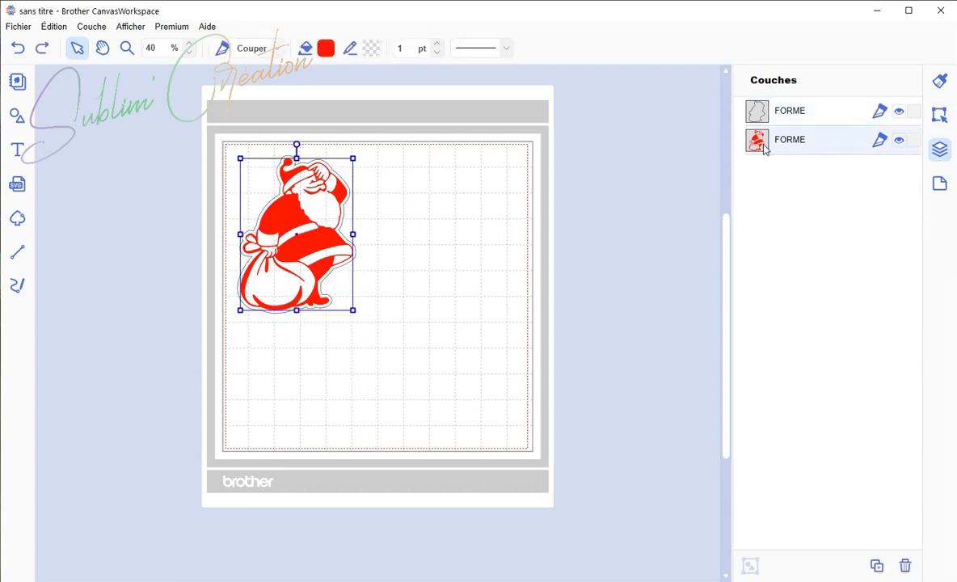
left_click(940, 115)
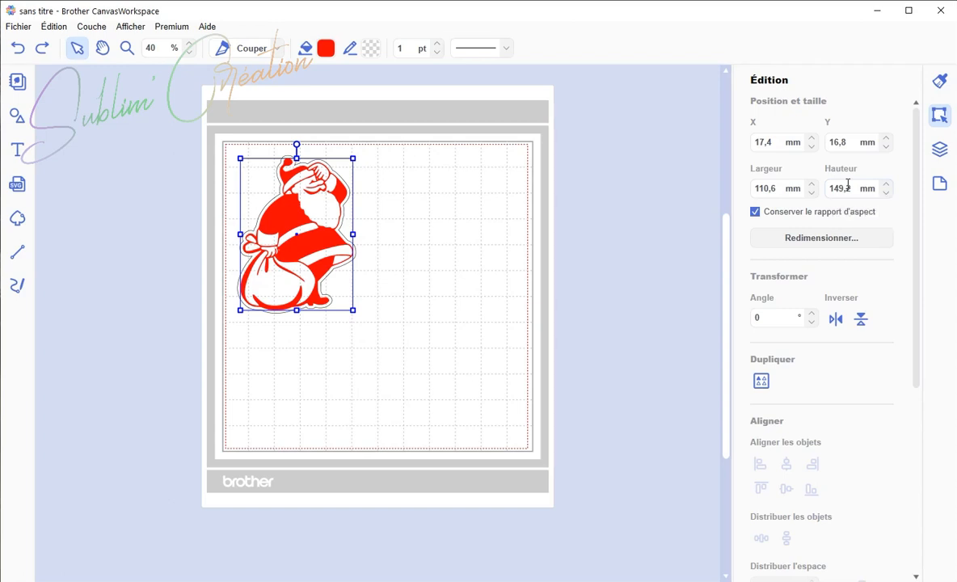
left_click(532, 334)
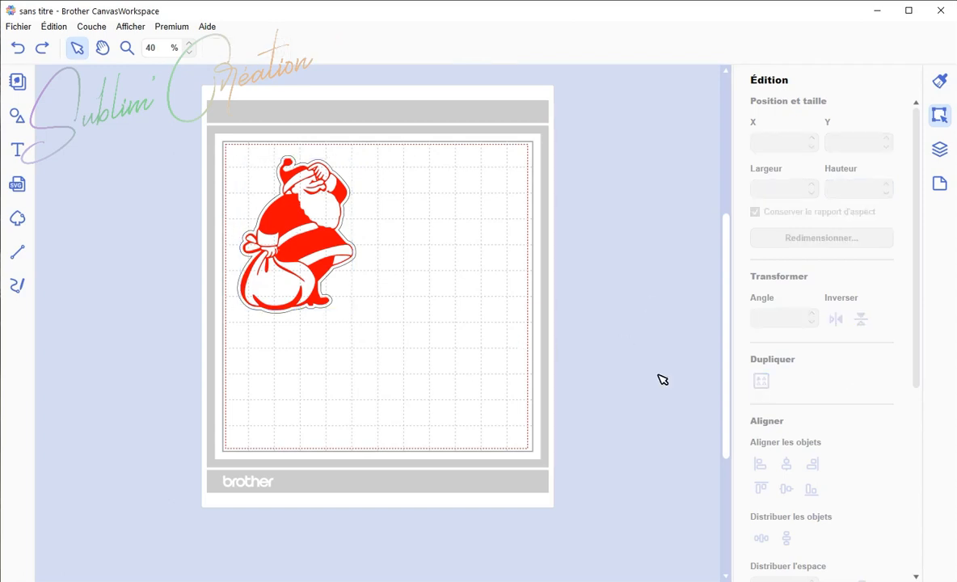
Step: Transfer the design as an FCM file to the cutting machine via Internet
left_click(17, 27)
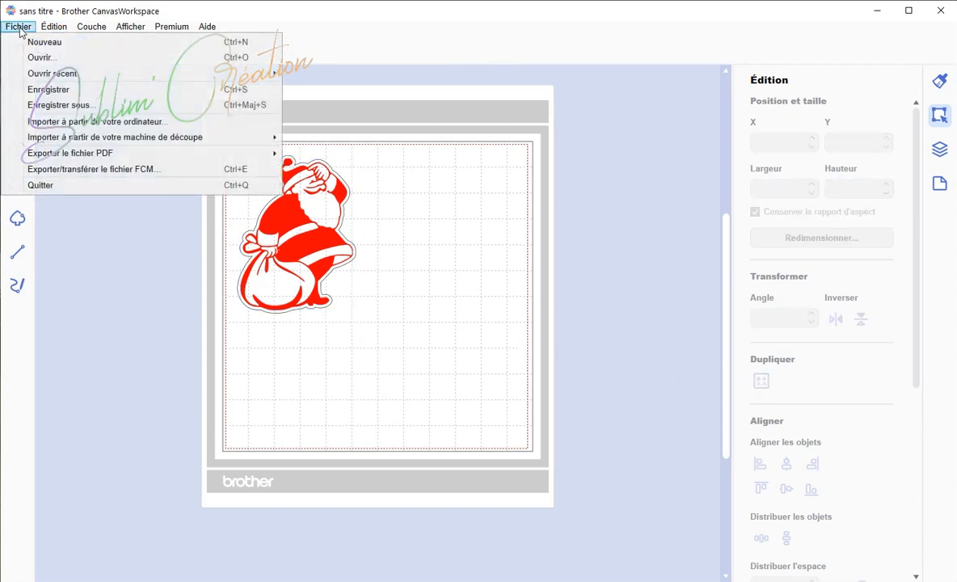
left_click(55, 170)
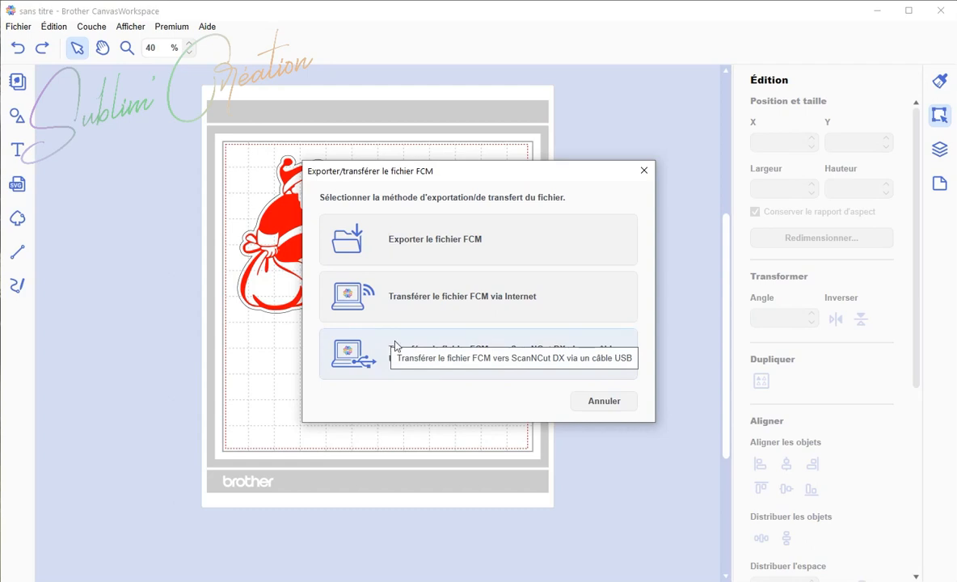
left_click(402, 296)
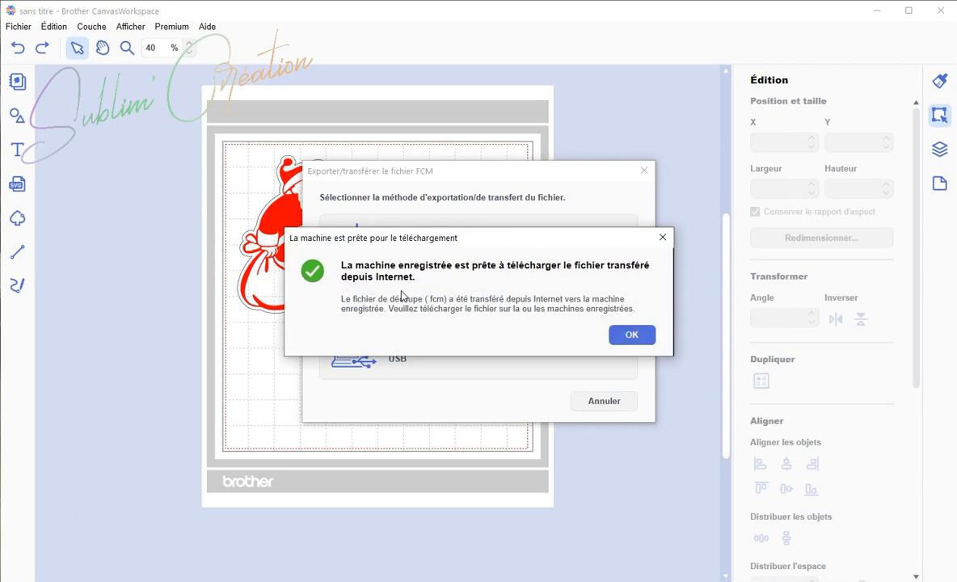
left_click(636, 341)
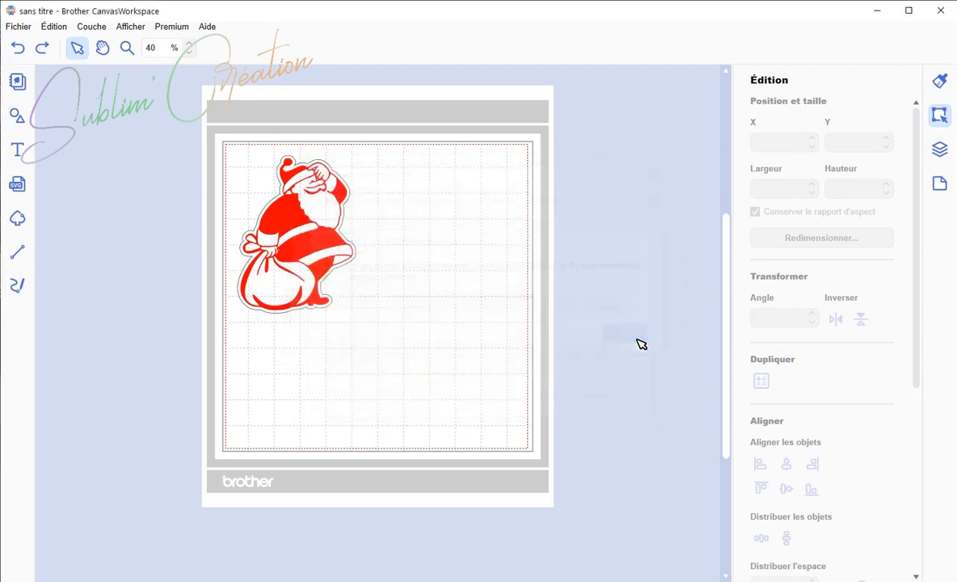